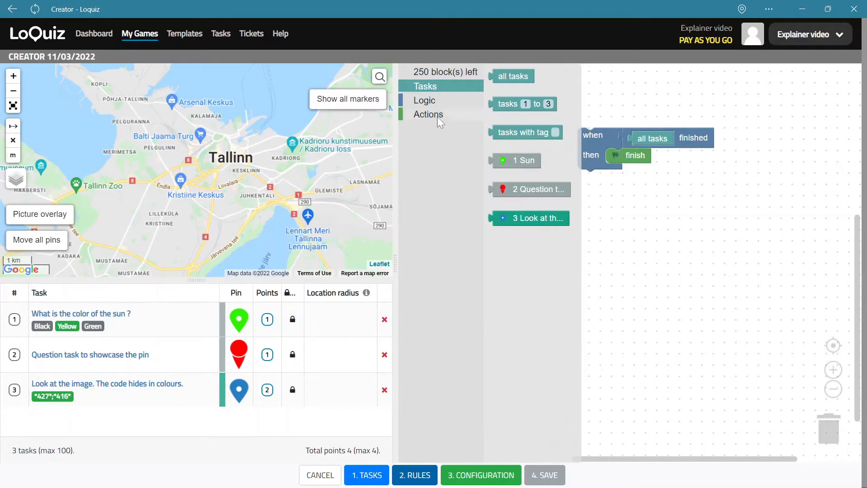
Add a "show on map" action containing the 1 Sun task and place its green pin between Tallinn Zoo and Kristiine Keskus.
left_click(436, 118)
left_click_drag(505, 81, 641, 216)
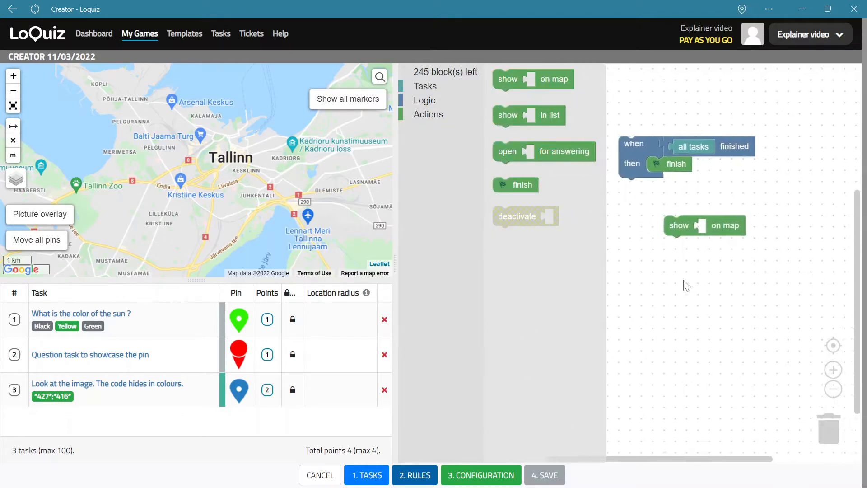
left_click(426, 91)
left_click_drag(507, 161, 637, 214)
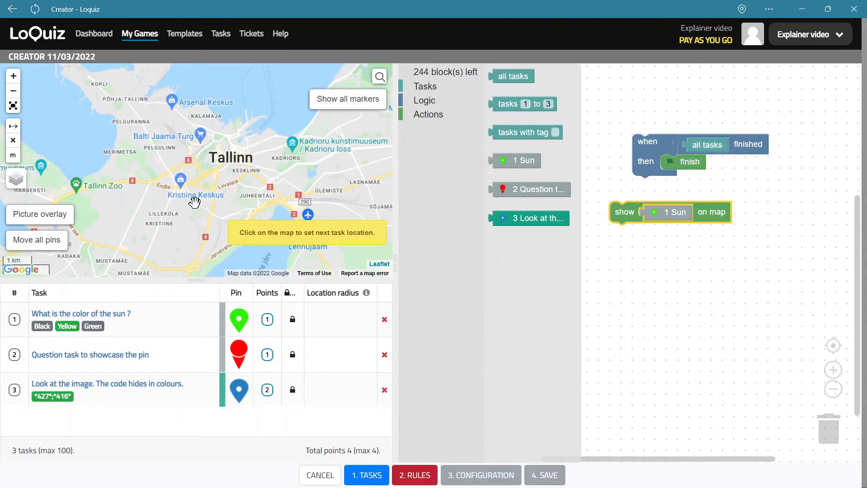
left_click(132, 194)
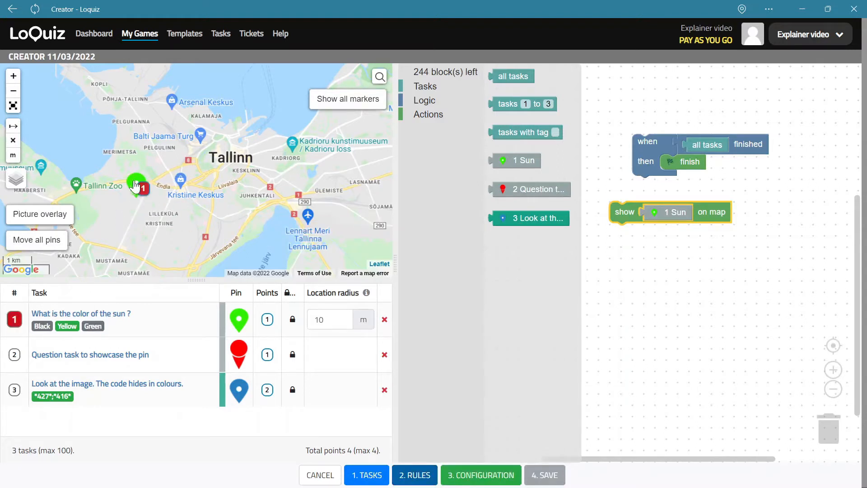
left_click_drag(135, 185, 152, 171)
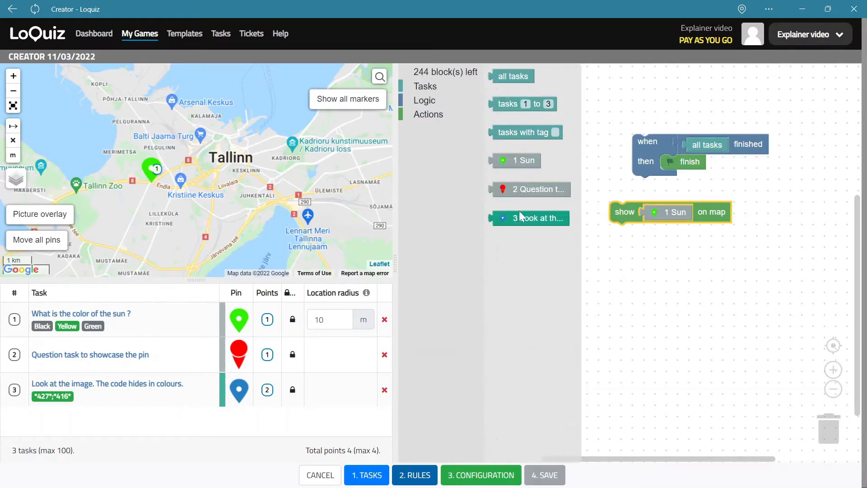
Replace the 1 Sun task in the show block with "3 Look at th..." and place its blue pin just east of Kristiine Keskus.
left_click_drag(648, 218, 826, 427)
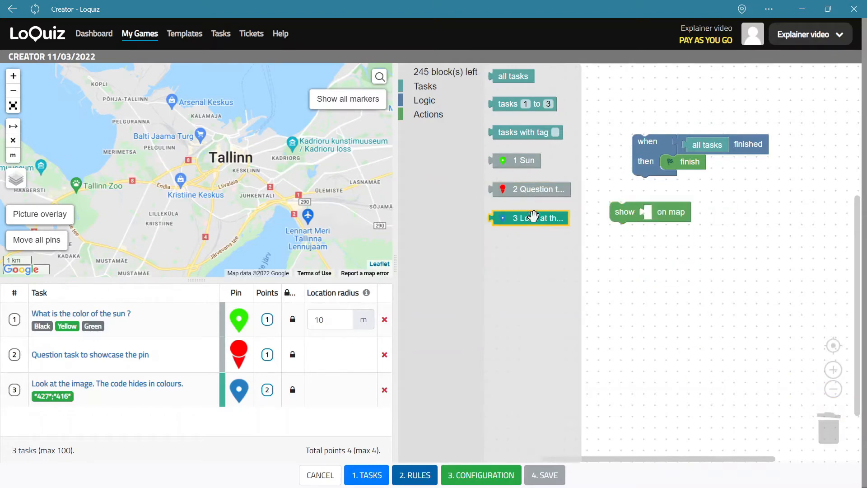
left_click_drag(533, 218, 686, 222)
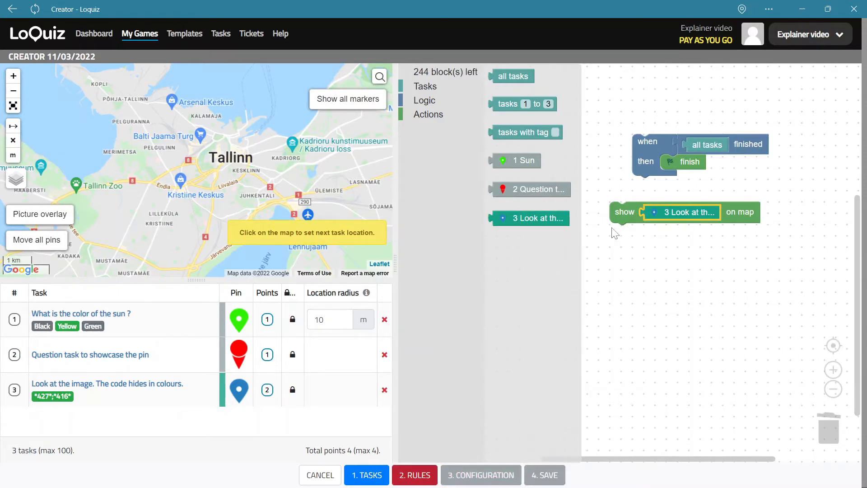
left_click(192, 180)
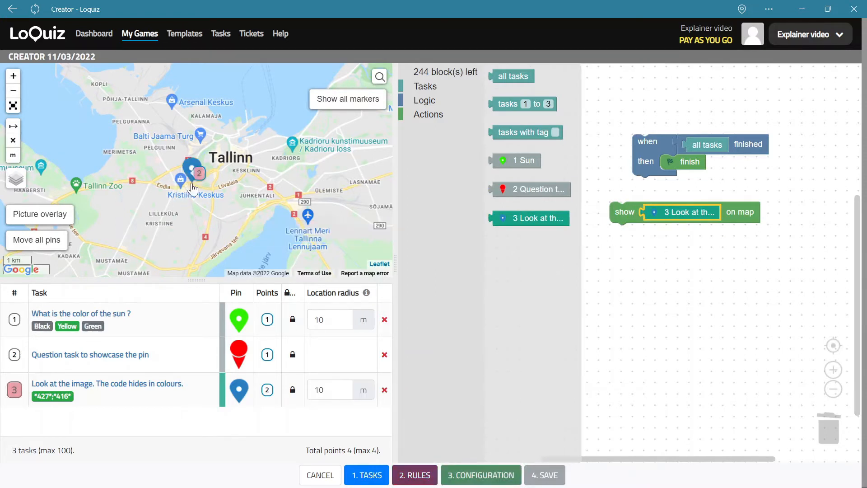
left_click_drag(193, 182, 212, 195)
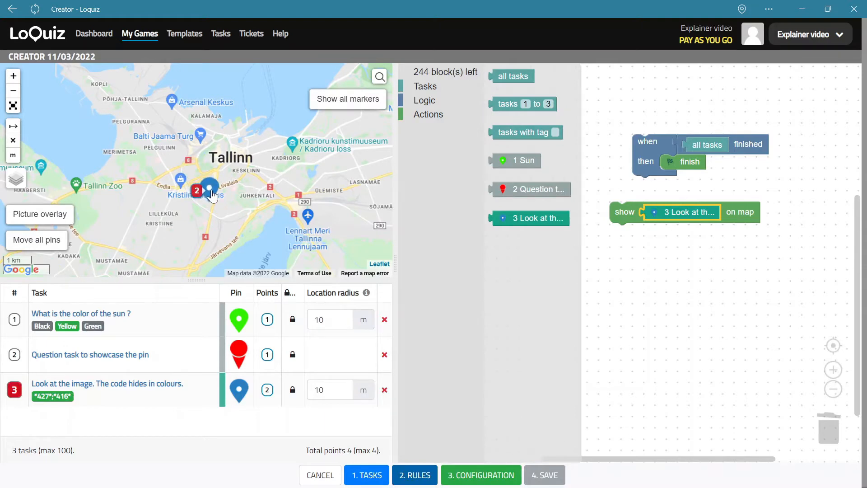
Duplicate the "show on map" block, swap the copy's task for "2 Question t...", and place its red pin near Juhkentali.
right_click(624, 214)
left_click(633, 225)
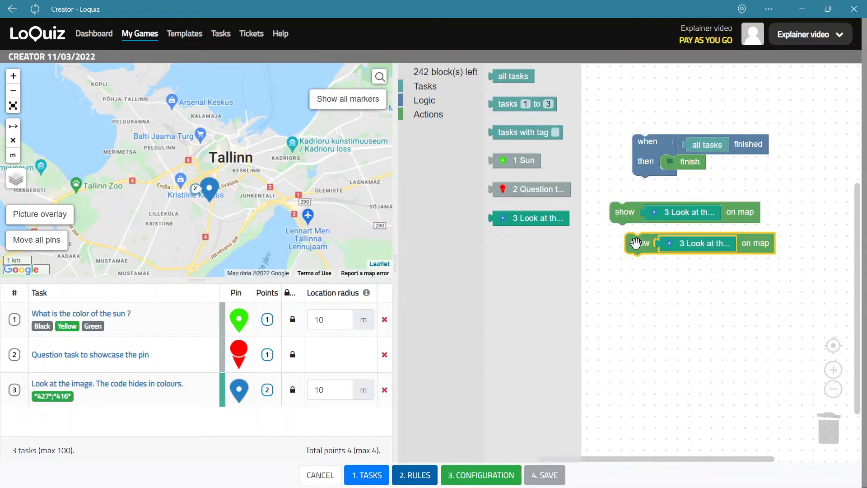
left_click_drag(636, 243, 833, 431)
left_click_drag(524, 189, 678, 235)
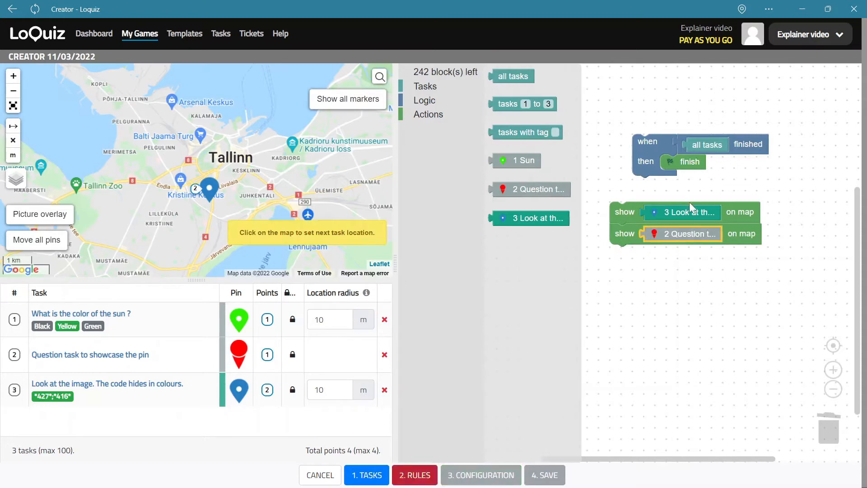
left_click(236, 200)
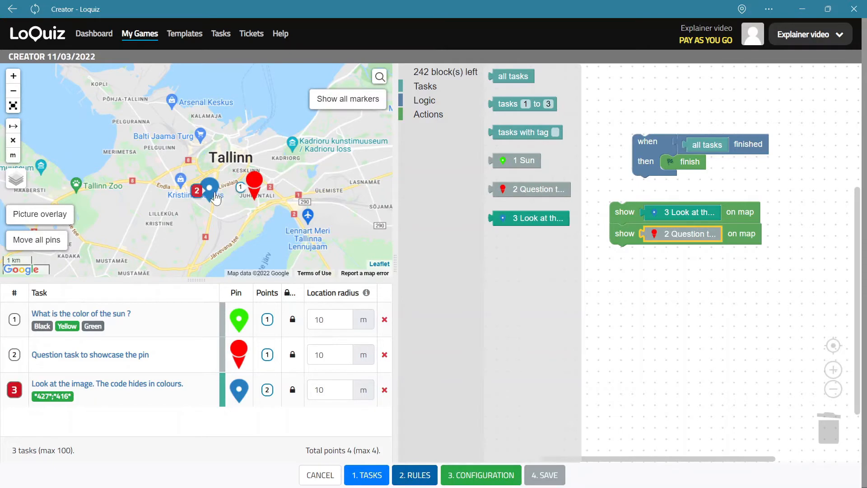
Review the Map configuration options for what is displayed on pins, and return to the rules.
left_click(485, 480)
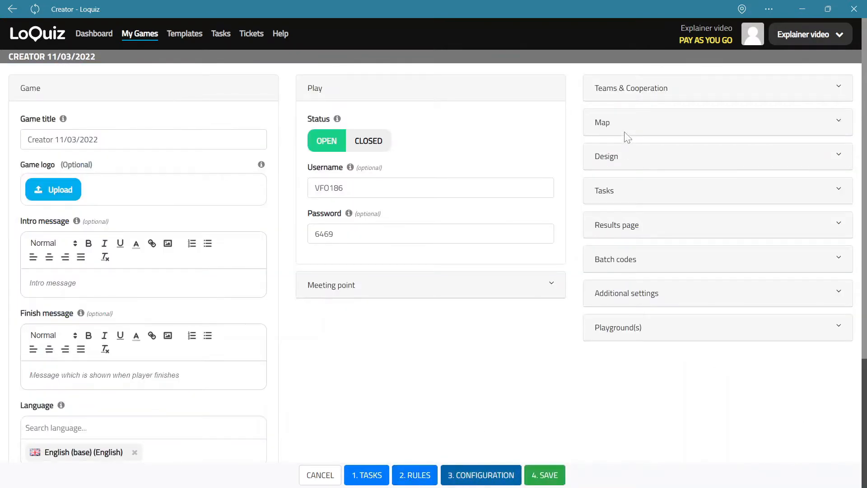
left_click(627, 134)
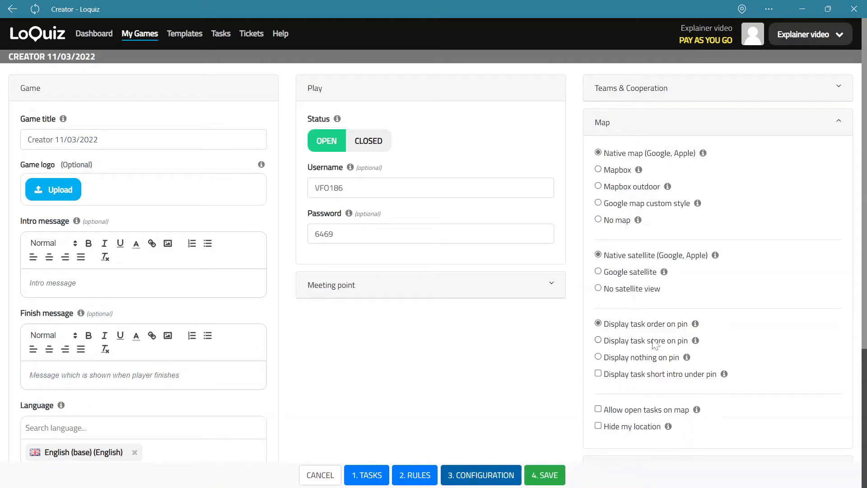
left_click(407, 476)
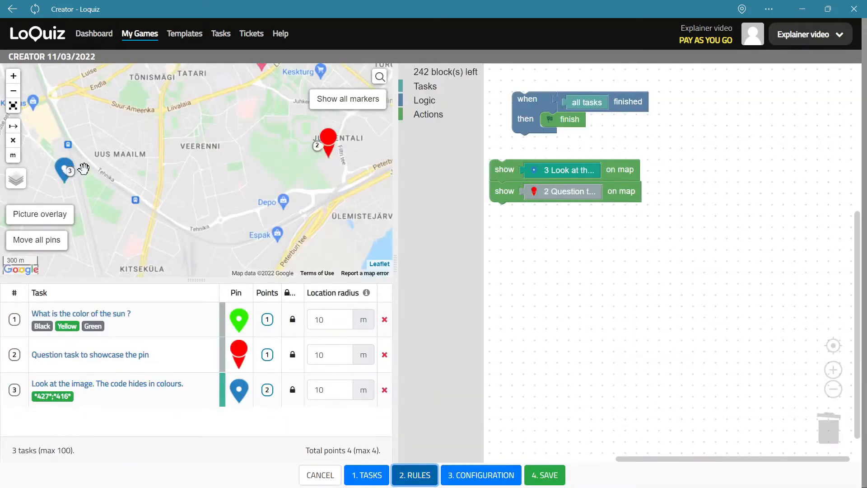
Move the blue task 3 pin to Veerenni and the red task 2 pin just west of it.
left_click_drag(64, 170, 196, 158)
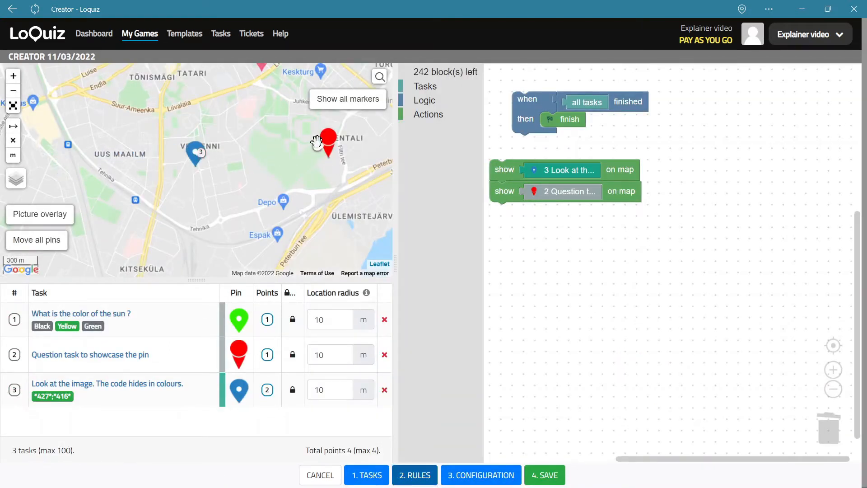
left_click_drag(328, 144, 158, 162)
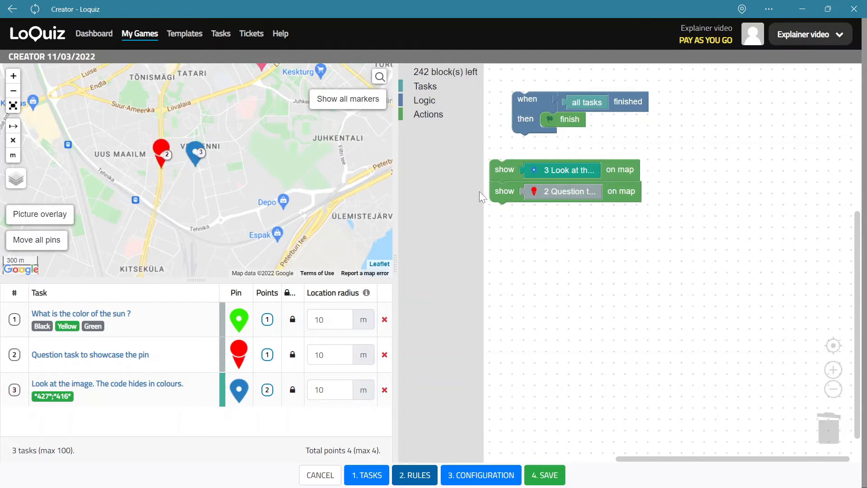
Remove the single-task blocks and the extra show block, and put the "all tasks" block into the remaining "show on map" action.
left_click_drag(503, 190, 829, 422)
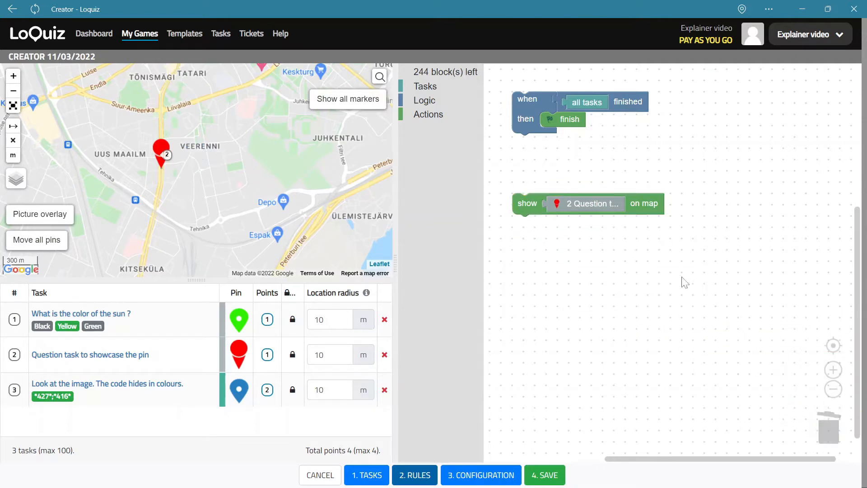
left_click_drag(607, 206, 830, 422)
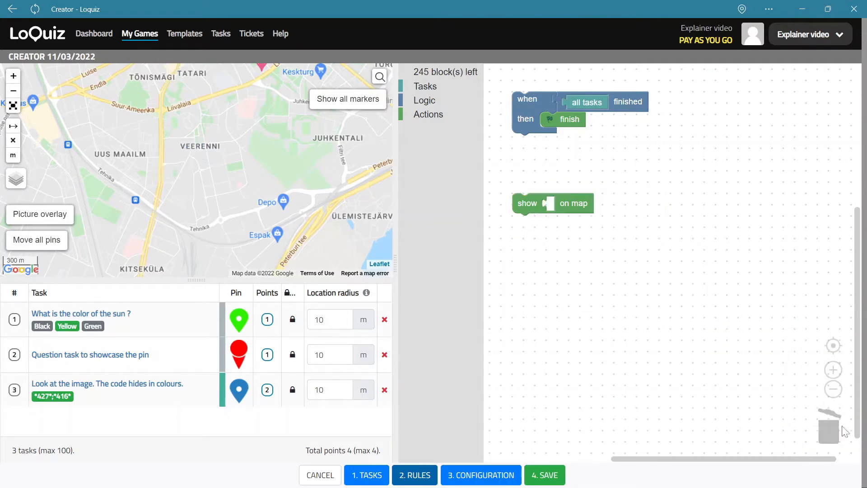
left_click(432, 93)
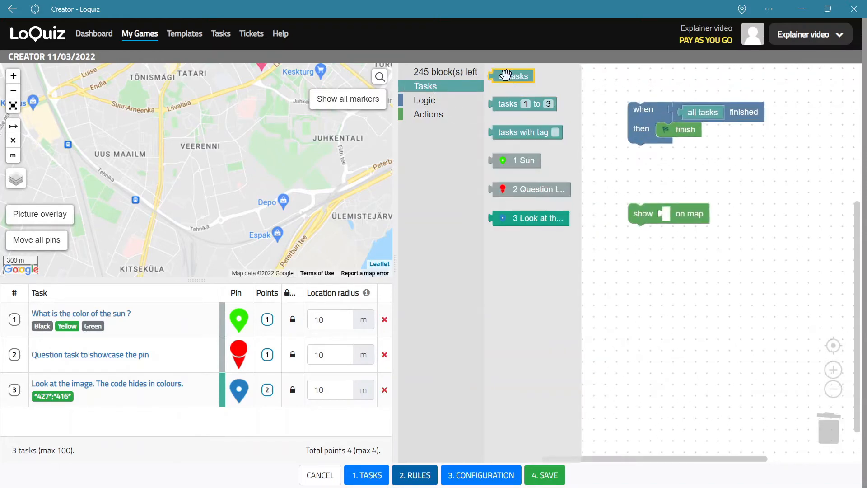
left_click_drag(506, 74, 675, 216)
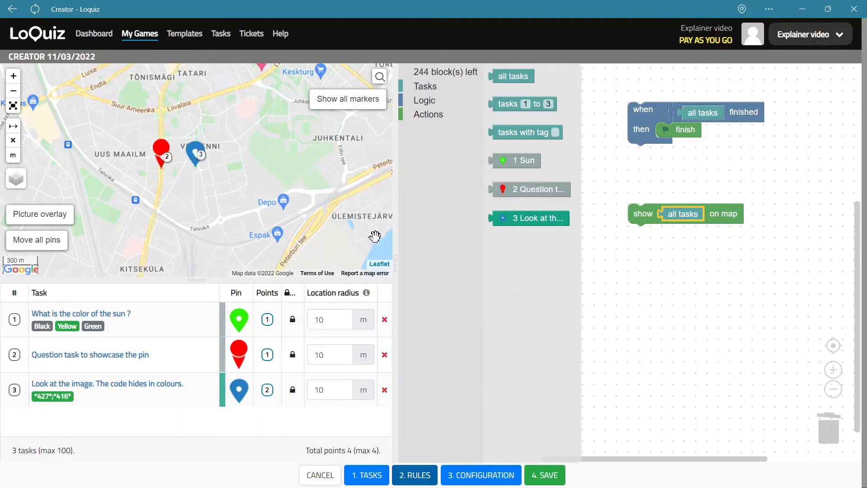
Spread the three pins on the map: green at Kristiine Keskus, red at Tõnismägi, and blue near Liivalaia.
left_click(516, 161)
left_click_drag(268, 176, 266, 212)
scroll(267, 213, "down", 1)
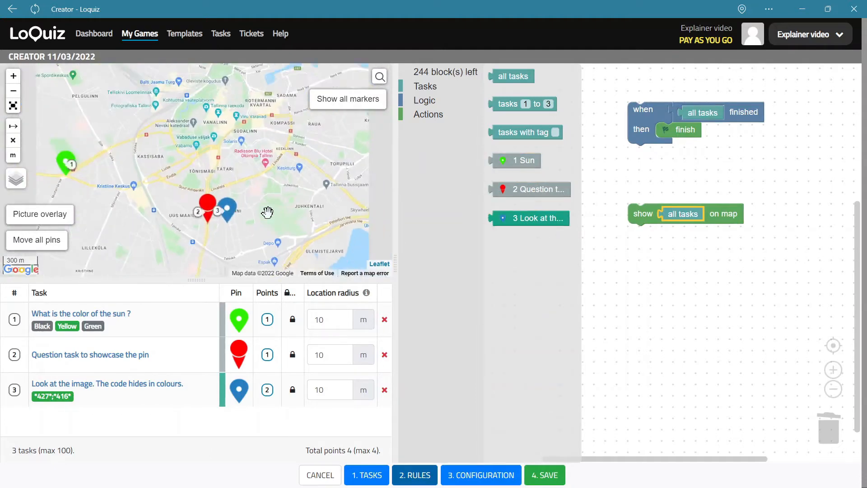
left_click_drag(100, 173, 164, 192)
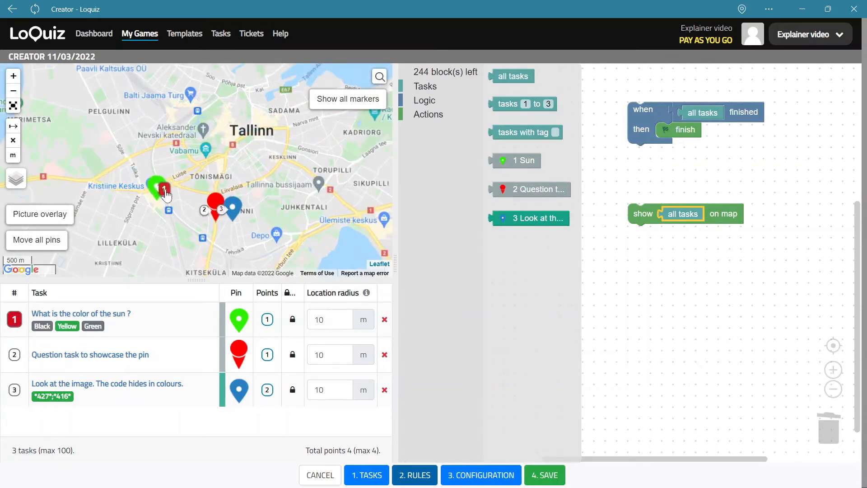
left_click_drag(216, 199, 202, 162)
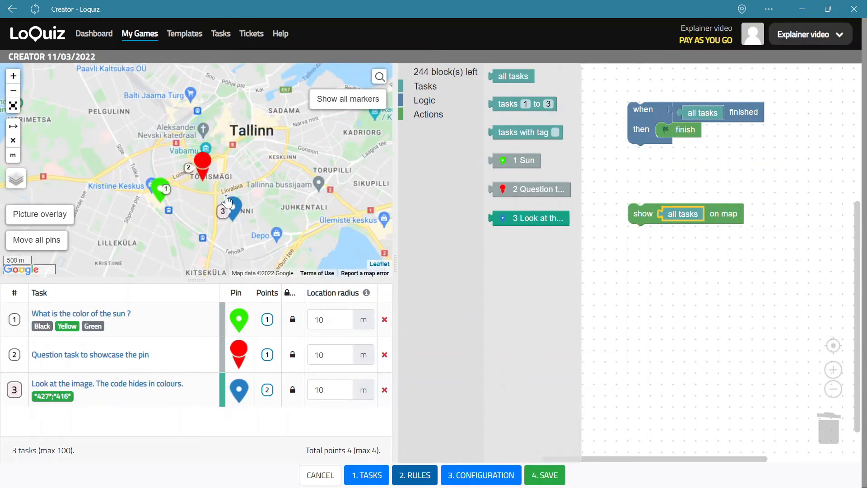
left_click_drag(233, 205, 240, 176)
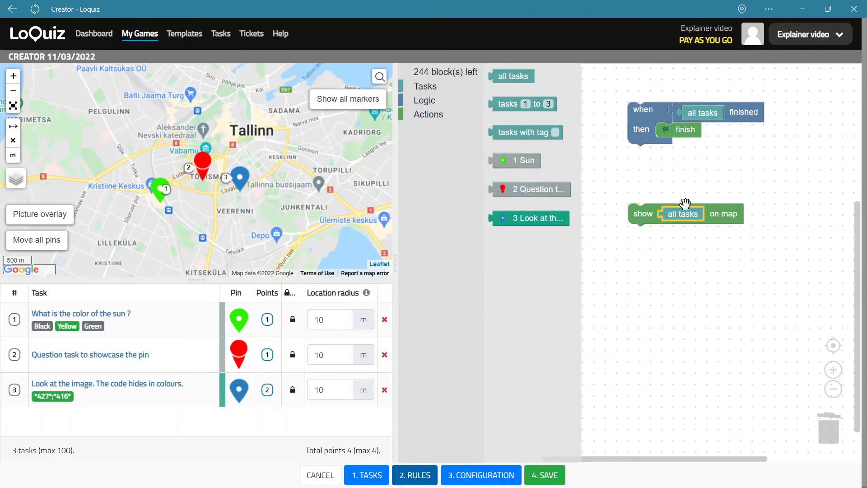
left_click_drag(173, 186, 225, 159)
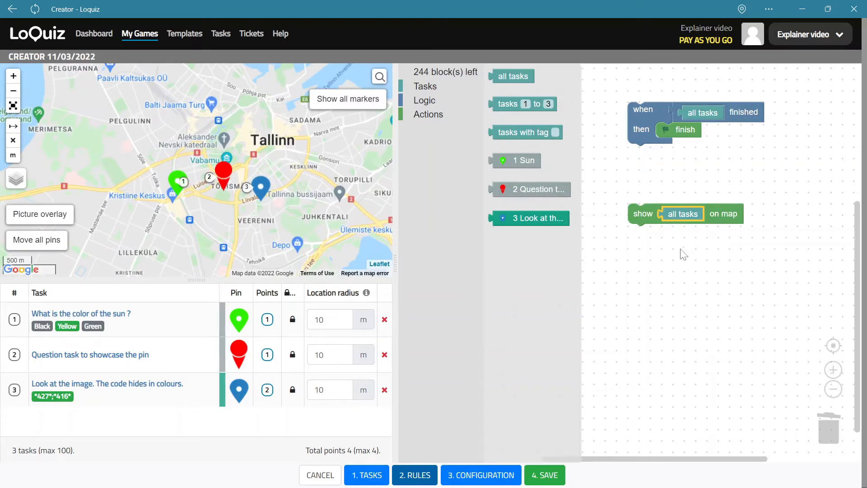
Attach an "open for answering" action beneath the "show on map" block and transfer the "all tasks" block into it.
left_click(425, 116)
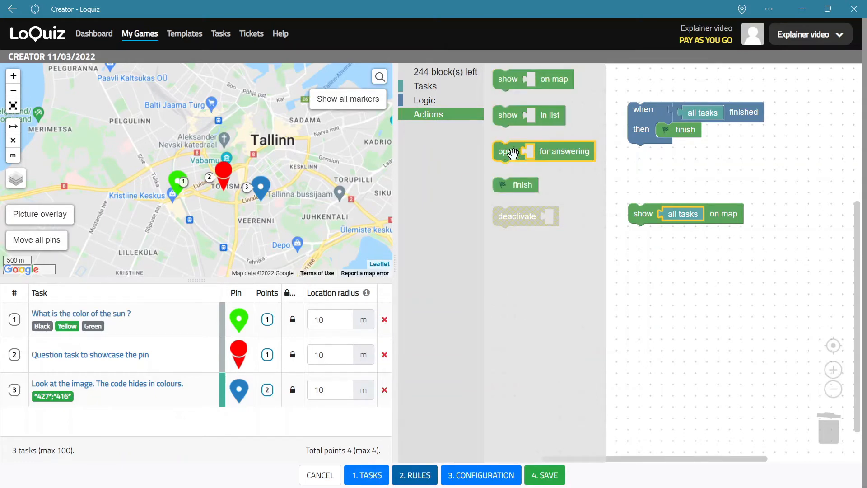
left_click_drag(504, 153, 634, 235)
left_click_drag(677, 210, 676, 239)
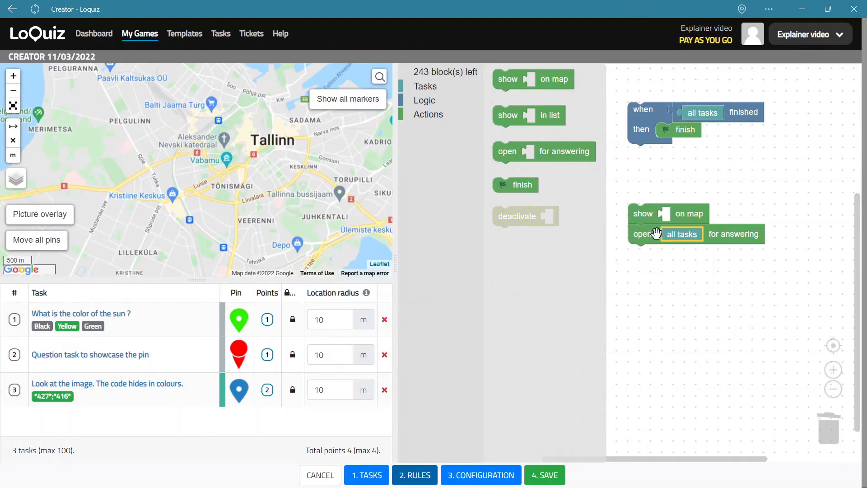
Delete the "all tasks" block from the lower action along with the "open for answering" block.
left_click_drag(665, 234, 821, 411)
left_click_drag(702, 283, 835, 429)
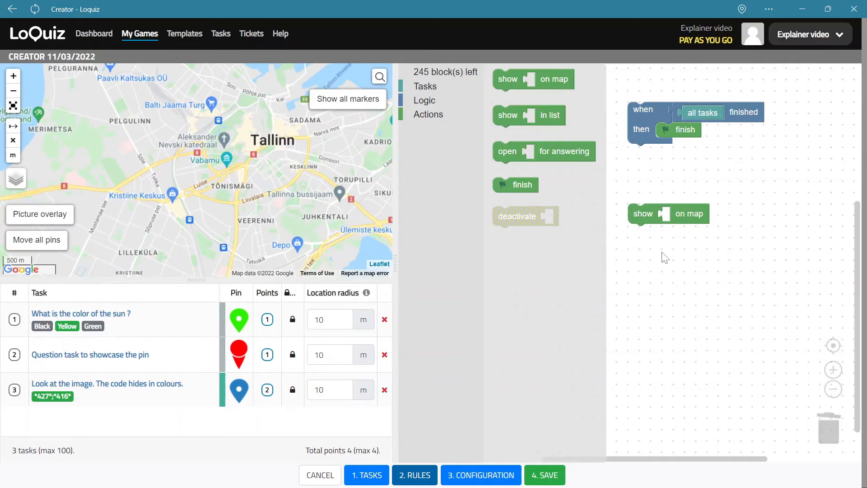
Insert a task range block set to tasks 1 to 2 into "show on map" and reposition the block closer to the finish rule.
left_click(427, 91)
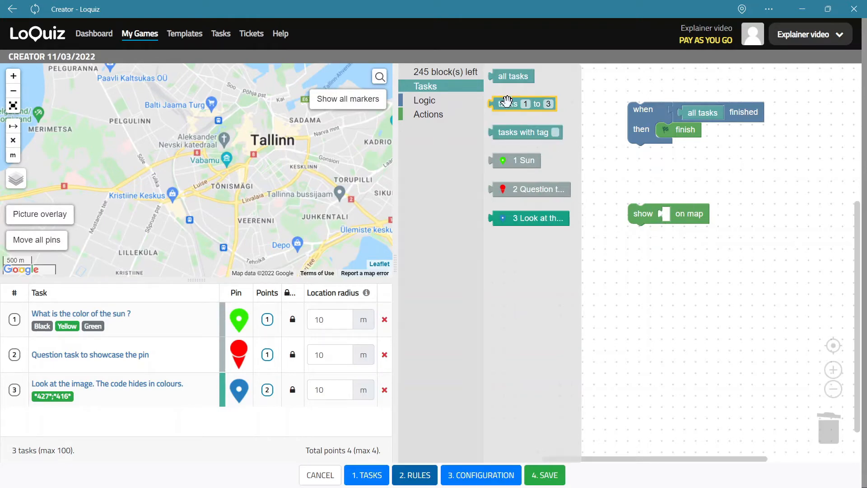
left_click_drag(544, 100, 713, 212)
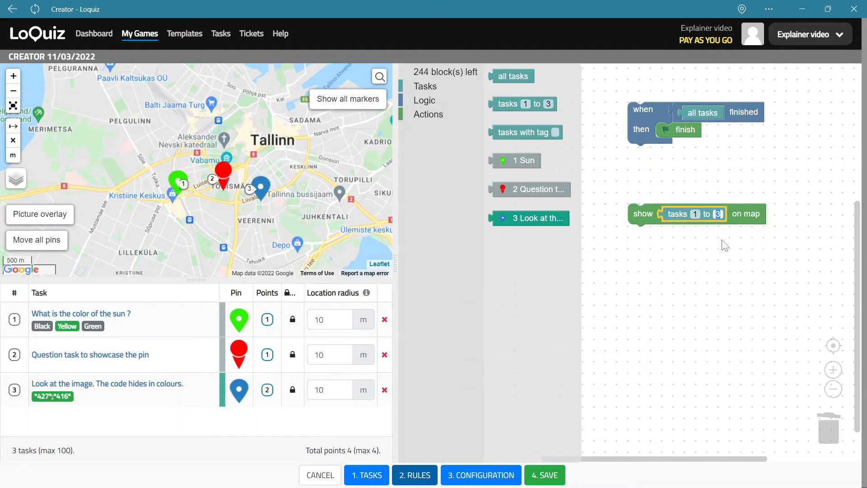
type("2")
left_click(716, 257)
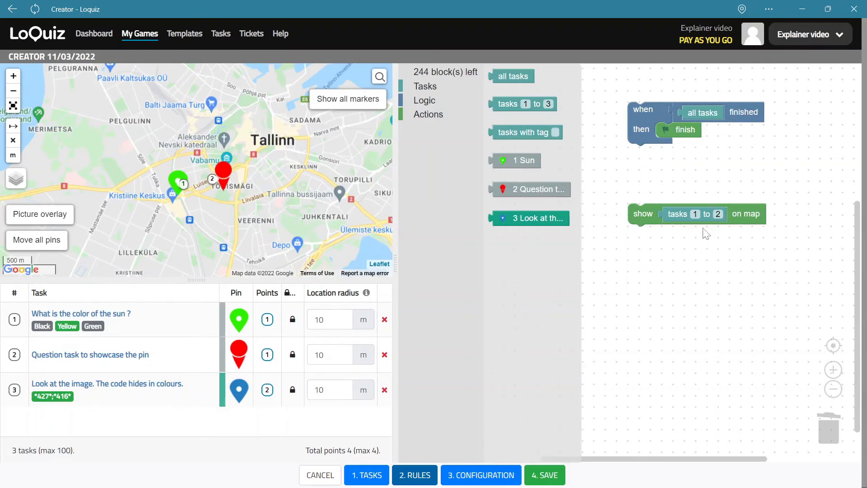
left_click_drag(641, 213, 628, 186)
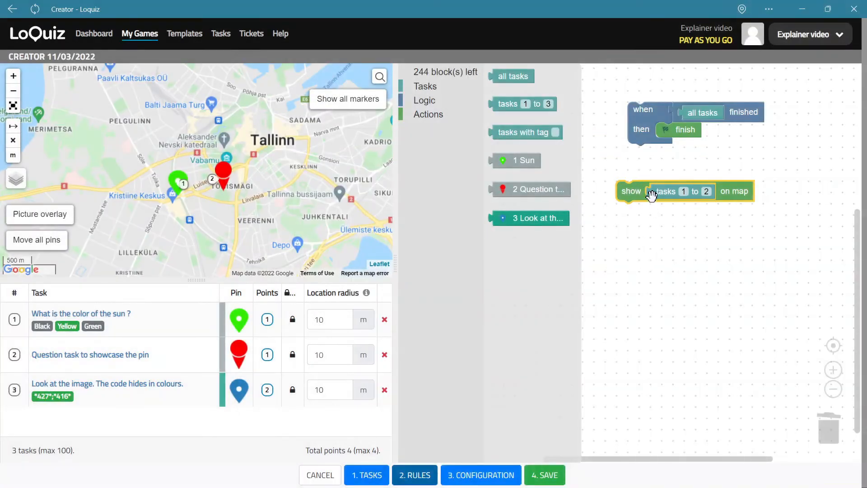
mouse_move(652, 195)
left_mouse_down()
mouse_move(654, 224)
mouse_move(788, 389)
mouse_move(695, 339)
mouse_move(656, 188)
left_mouse_up()
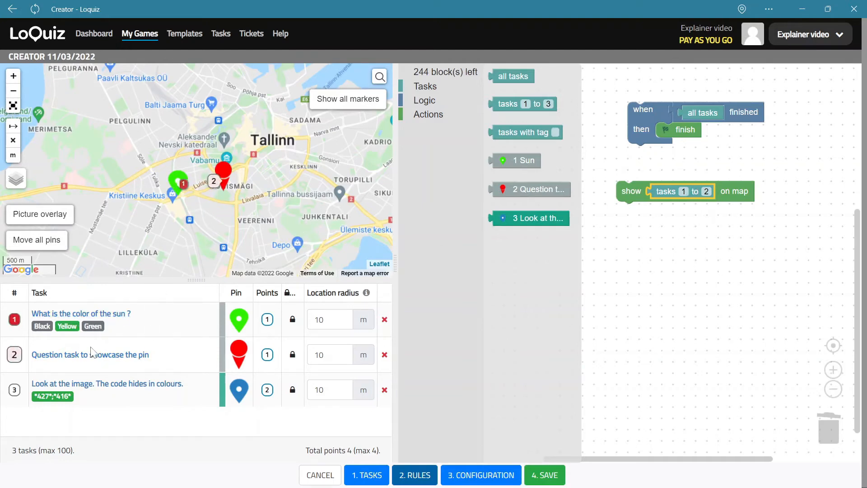
Try moving the "Look at the image" task to second place in the task list, and restore the original order.
left_click_drag(172, 397, 181, 351)
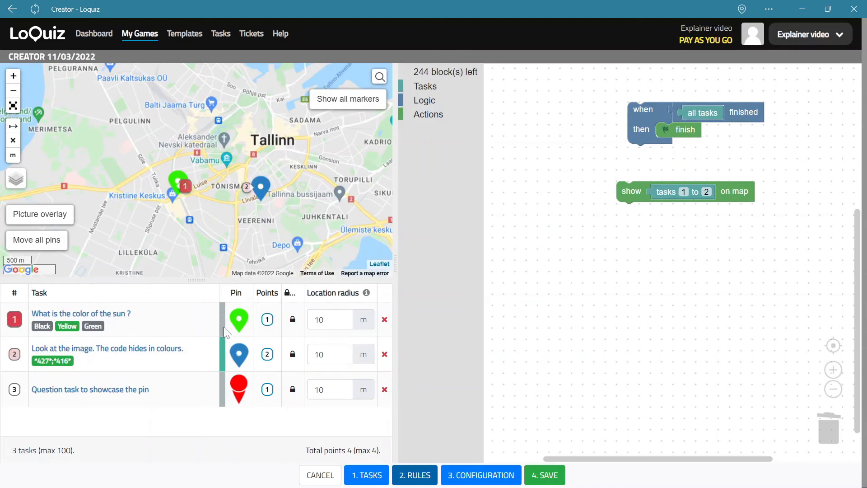
left_click_drag(192, 361, 194, 389)
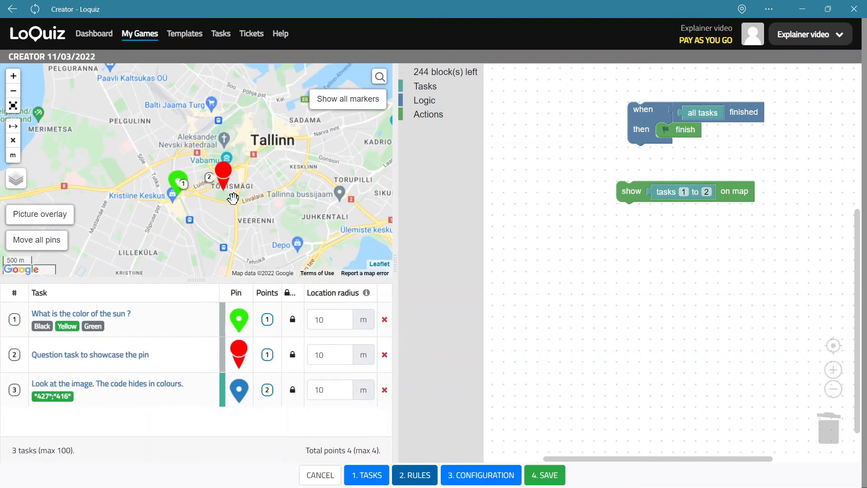
Replace the task range block inside "show on map" with a "tasks with tag" block.
left_click_drag(663, 193, 833, 429)
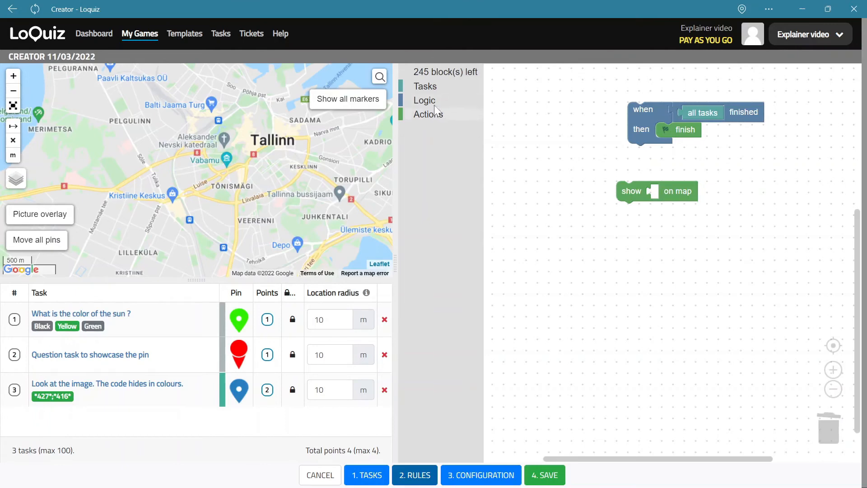
left_click(427, 87)
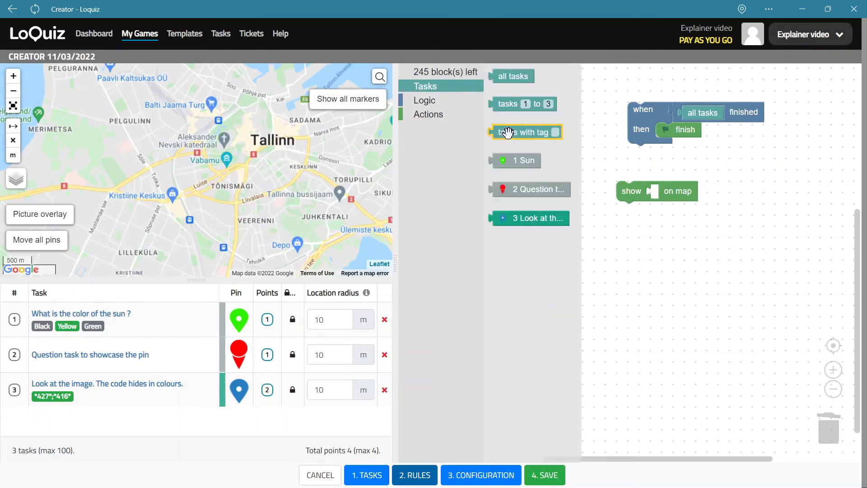
left_click_drag(505, 135, 668, 204)
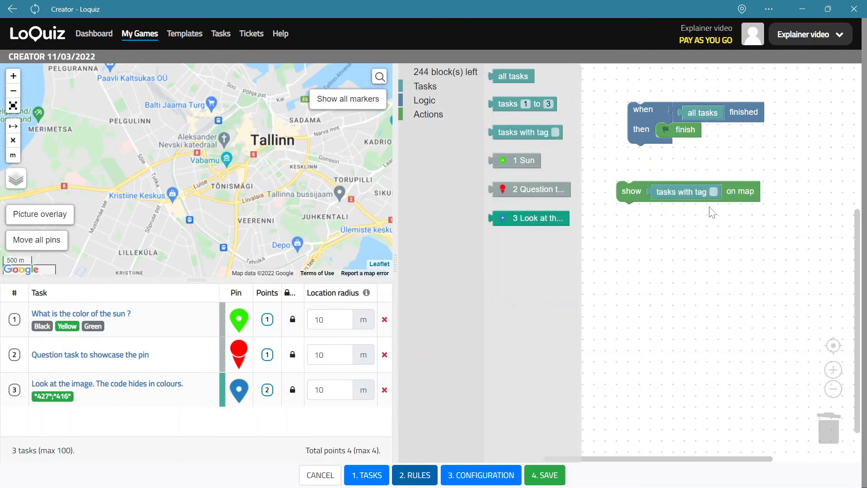
Check the tags in the game's task selection, and set the "tasks with tag" block's tag to "test".
left_click(714, 191)
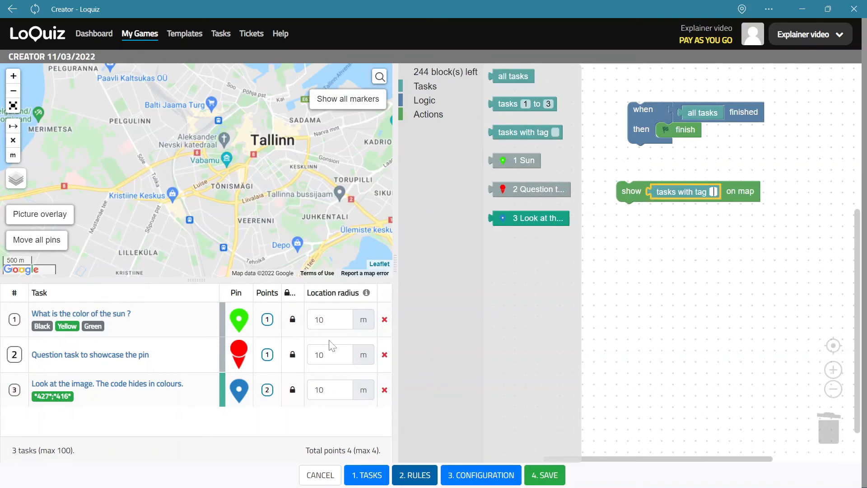
left_click(368, 475)
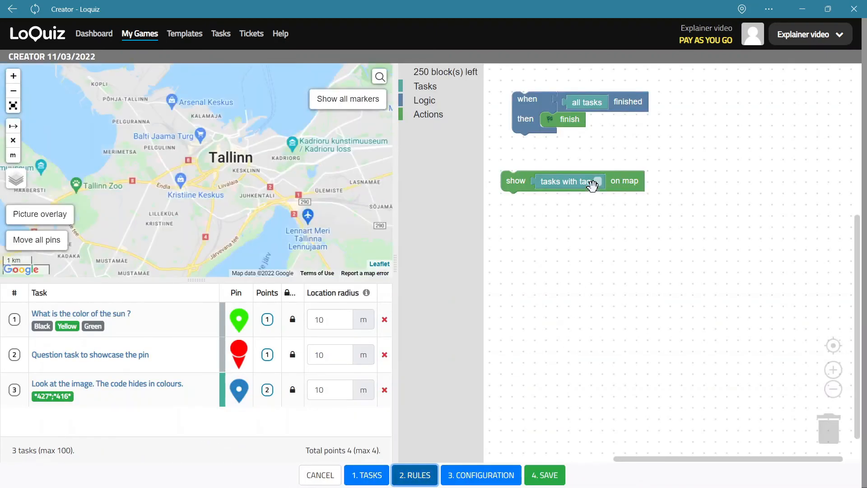
left_click(597, 182)
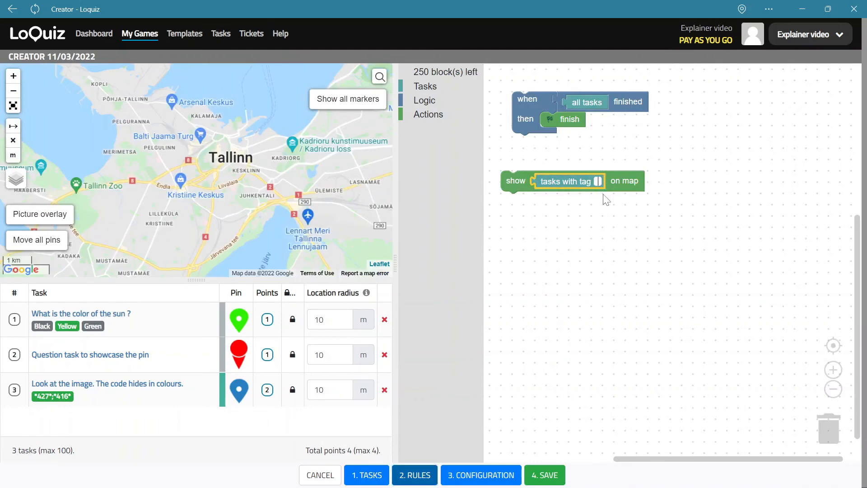
type("test")
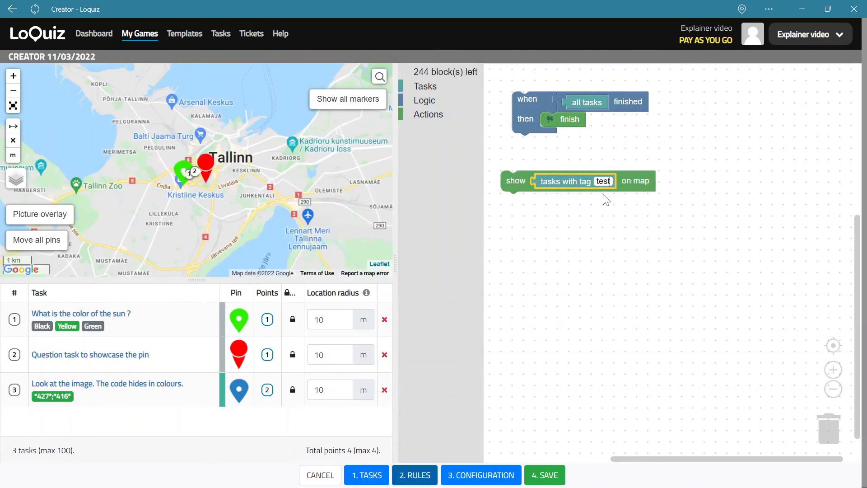
left_click(592, 245)
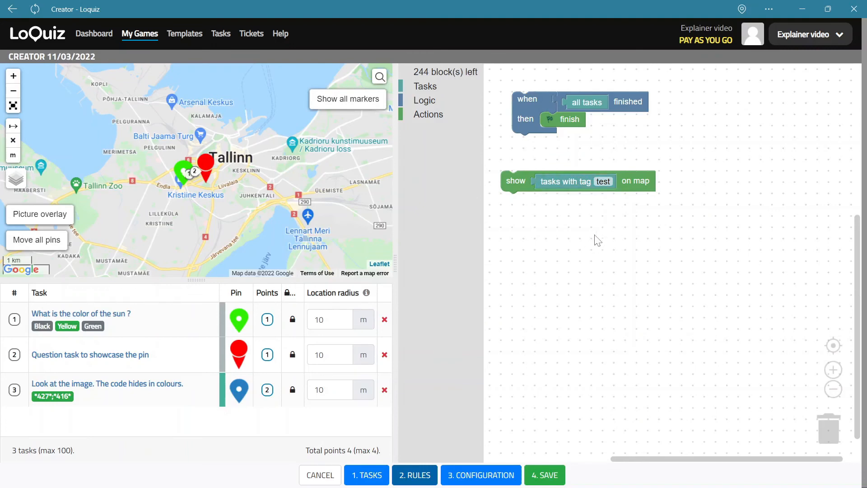
Move the red pin of the "Question task to showcase the pin" task eastward on the map, and review the tasks' tags.
left_click_drag(206, 169, 251, 169)
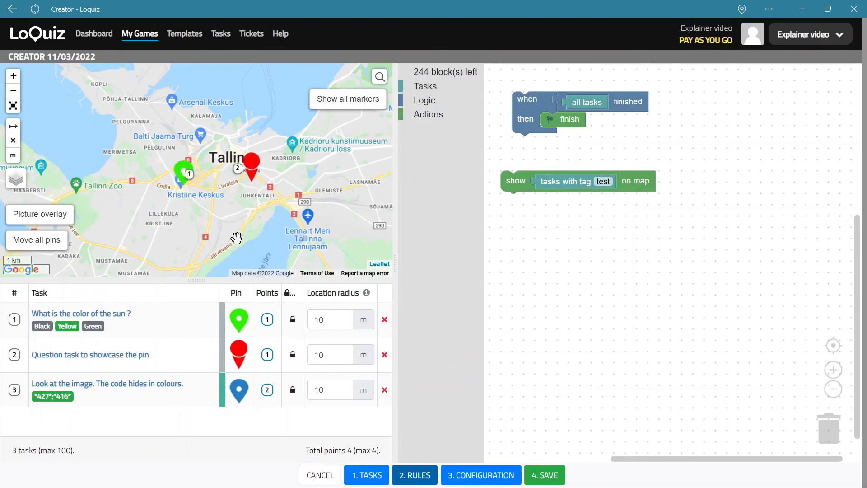
left_click(356, 471)
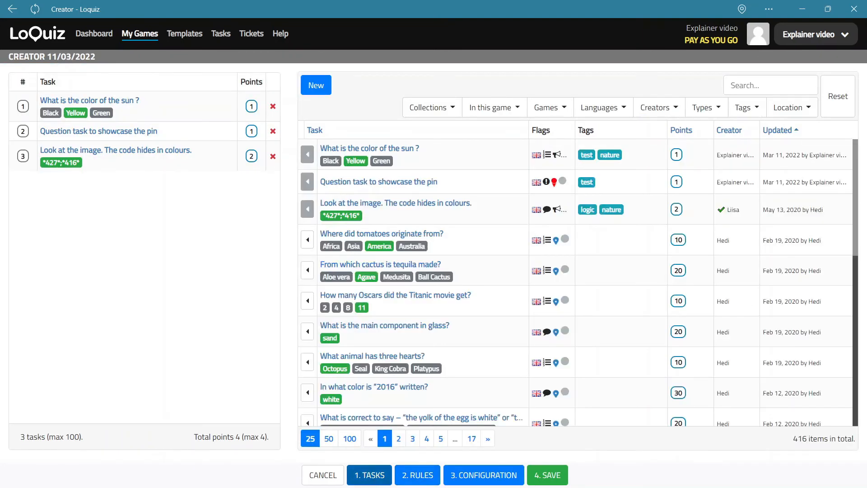
left_click(427, 473)
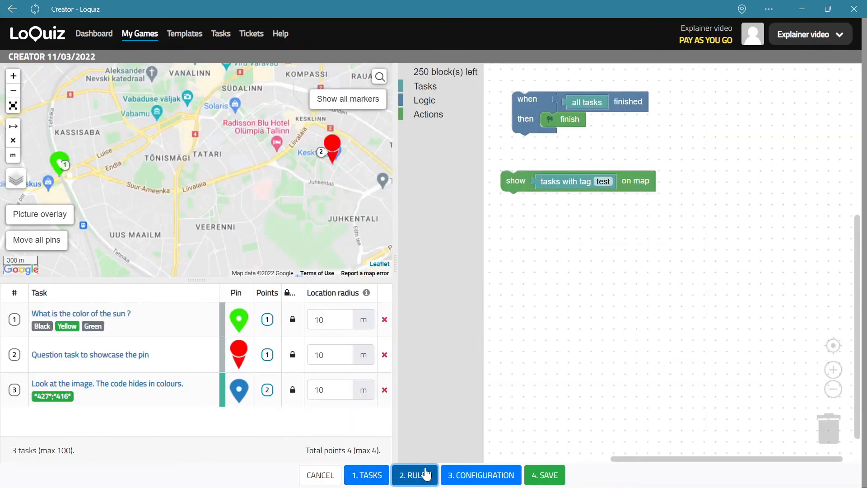
Move the "Look at the image" task to second place in the rules' task list.
scroll(209, 185, "down", 1)
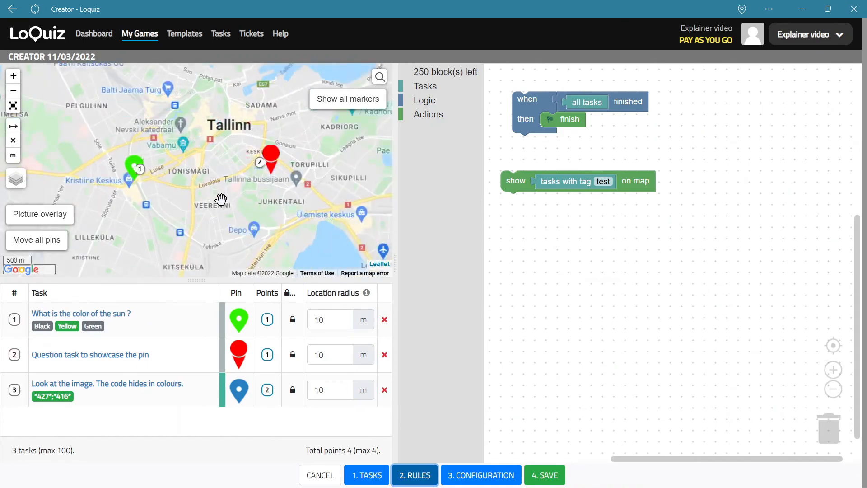
left_click_drag(221, 199, 231, 206)
left_click(427, 88)
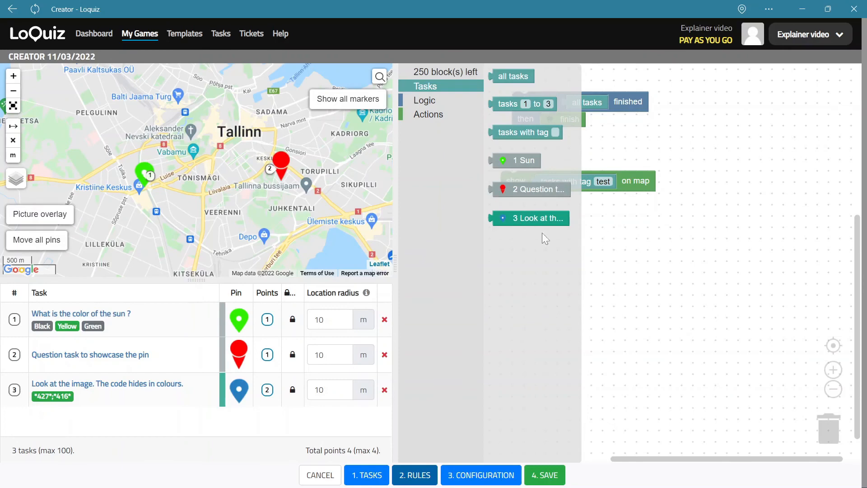
left_click_drag(639, 271, 749, 269)
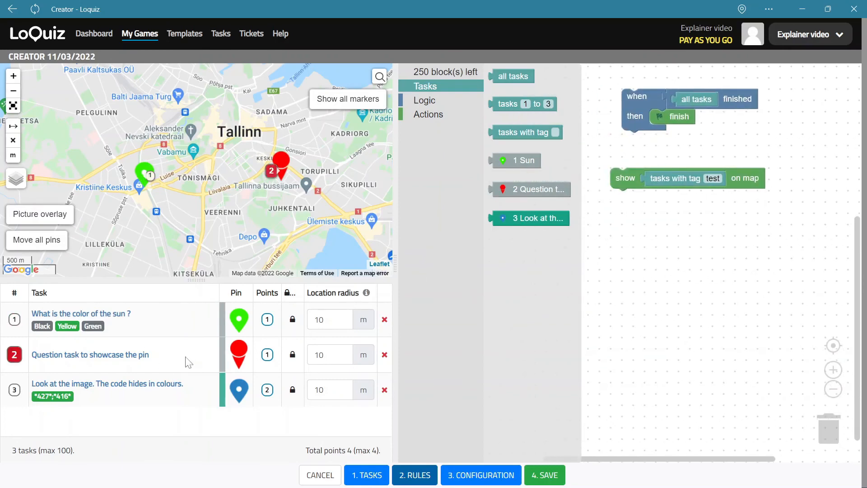
left_click_drag(194, 399, 188, 355)
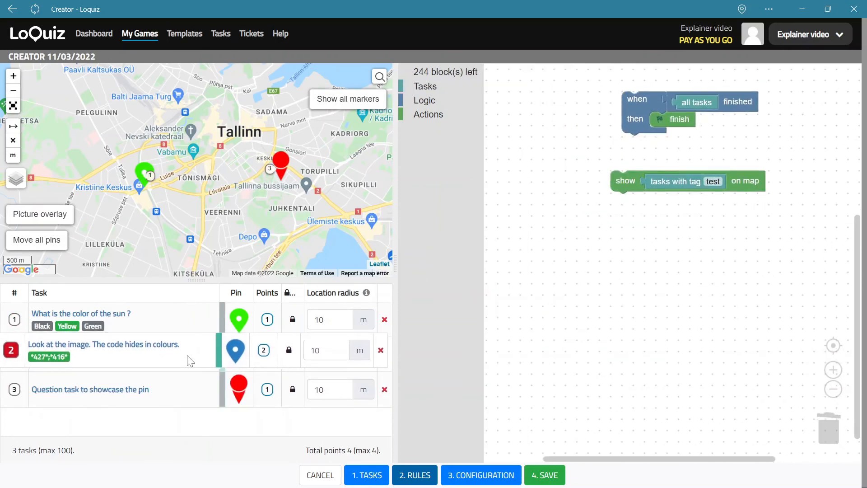